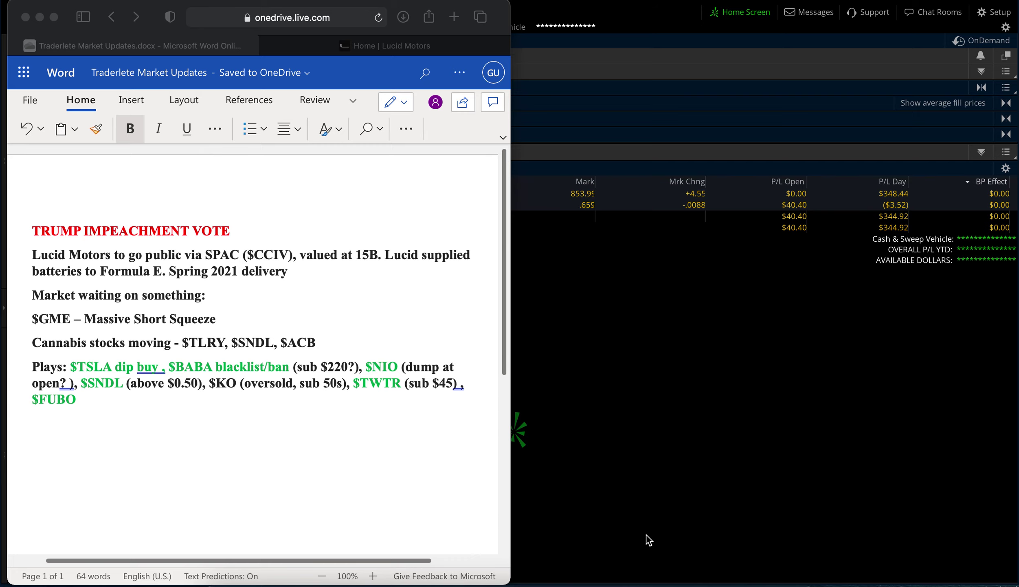
- Glance at the trading platform's position statement and return to the Traderlete Market Updates notes in the browser
click(761, 407)
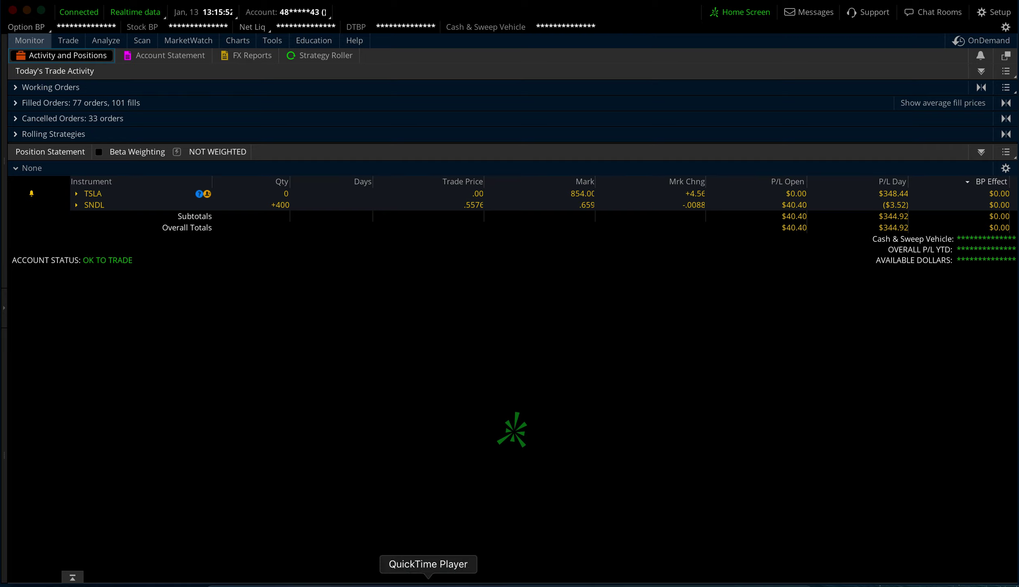
click(288, 583)
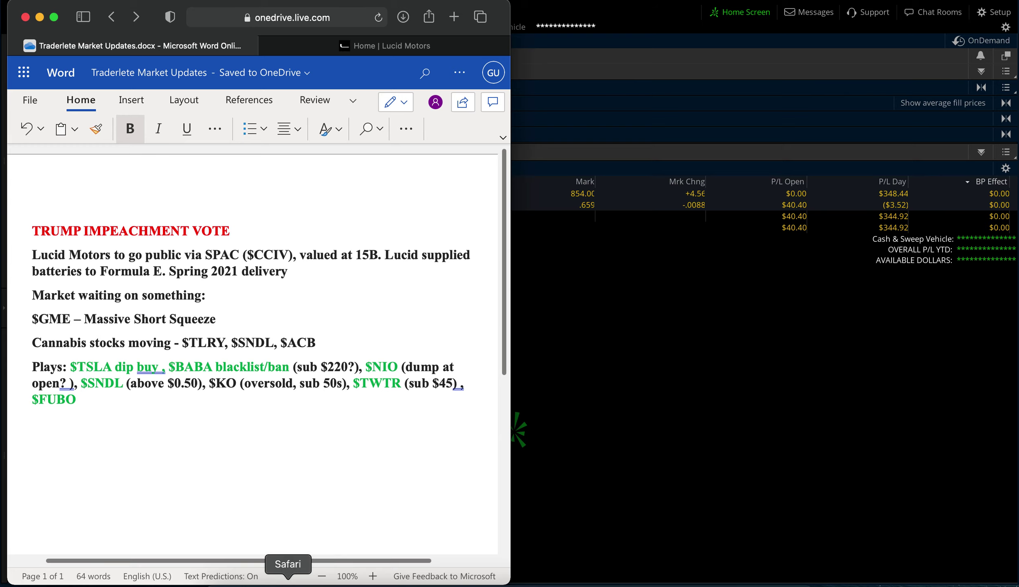
scroll(366, 323, down, 1)
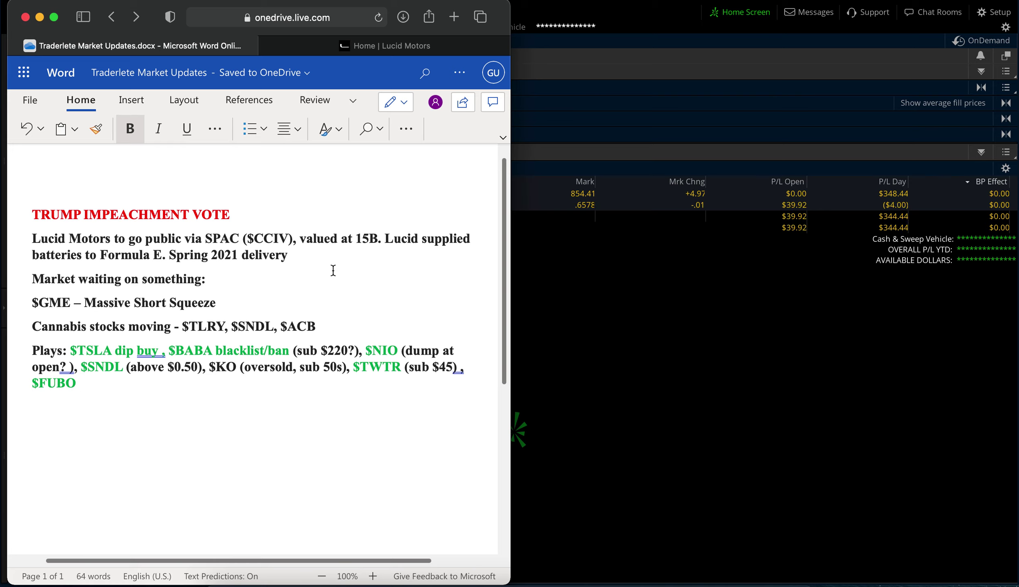
- Switch to the trading platform and bring up the price chart for CCIV
click(651, 412)
click(238, 40)
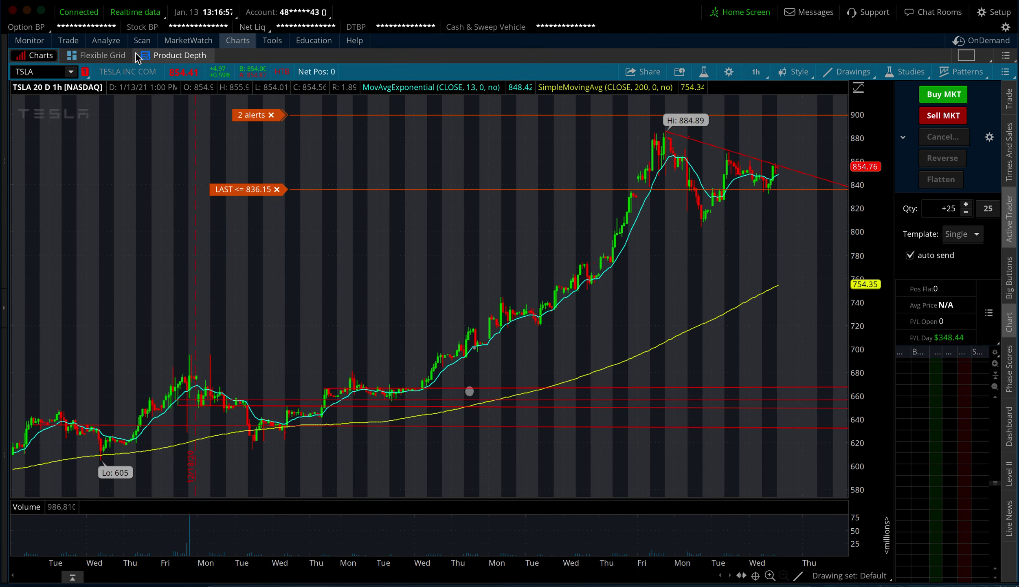
text(CCIV)
key(Return)
scroll(448, 292, up, 2)
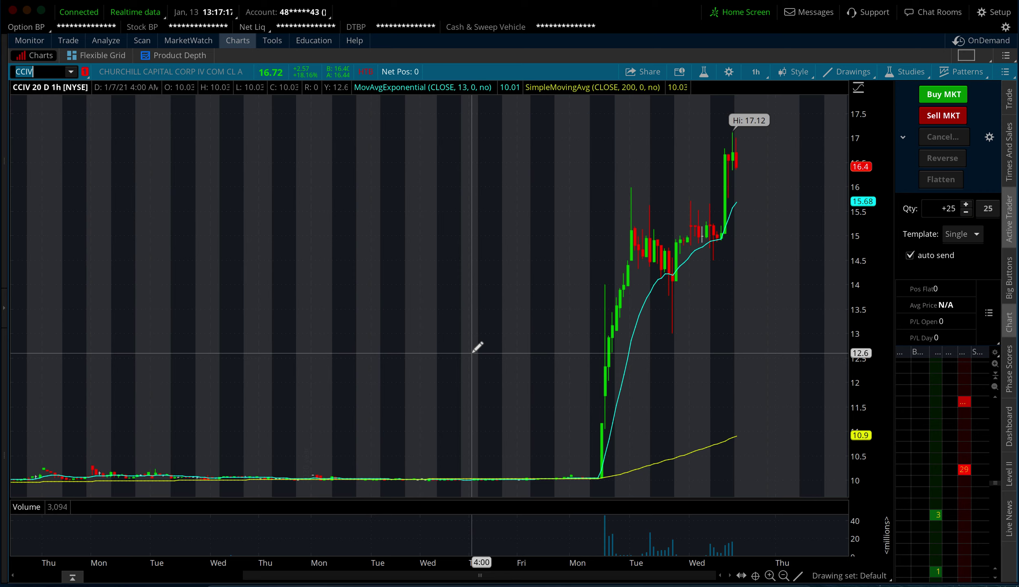
- View the Lucid Motors home page in a wider browser window and return to the market notes
click(288, 581)
scroll(340, 430, up, 1)
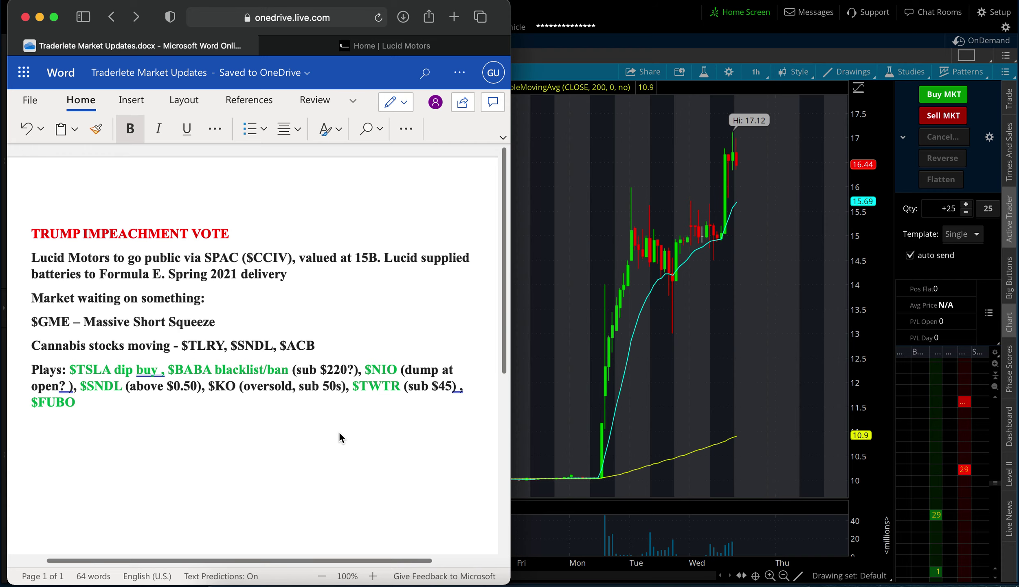
click(324, 45)
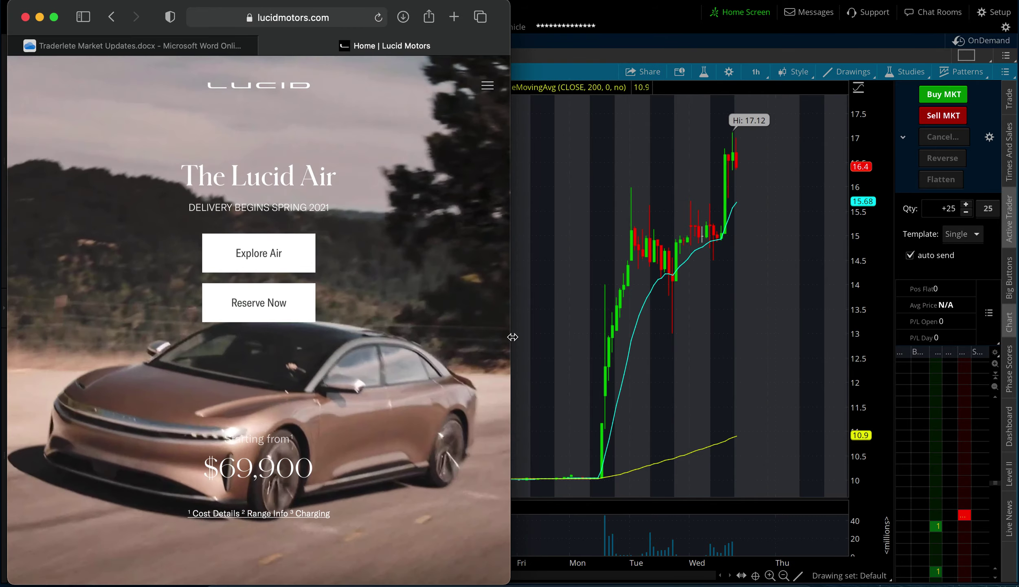
drag(512, 337, 623, 337)
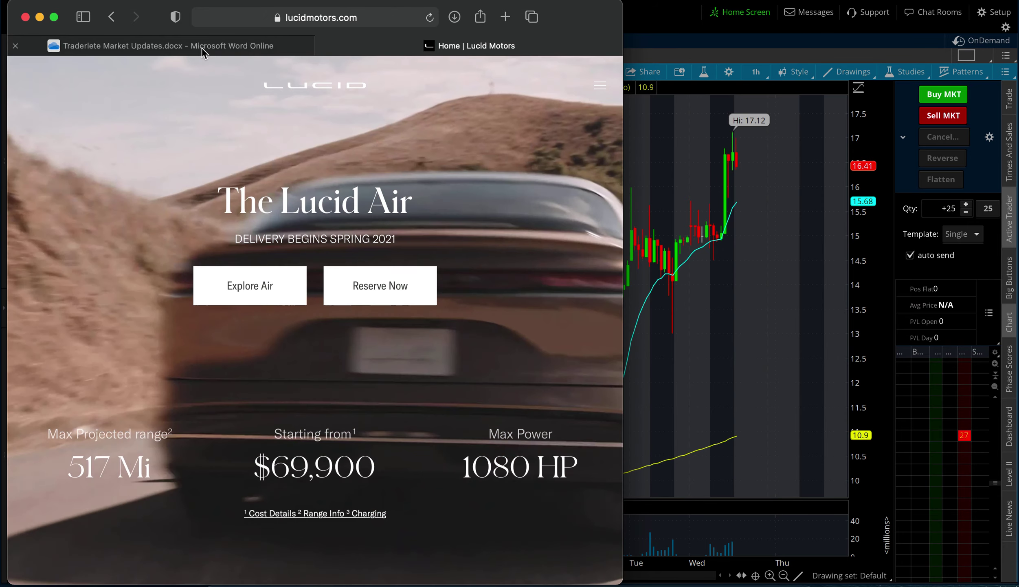
click(205, 46)
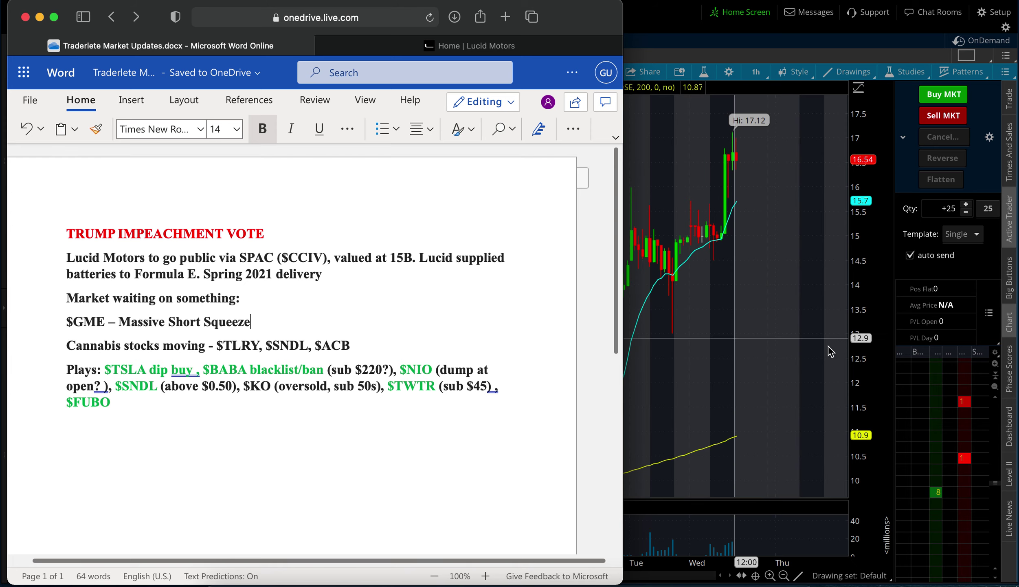
- Switch to the trading platform and chart GME on the 1 D : 1m time frame
click(865, 338)
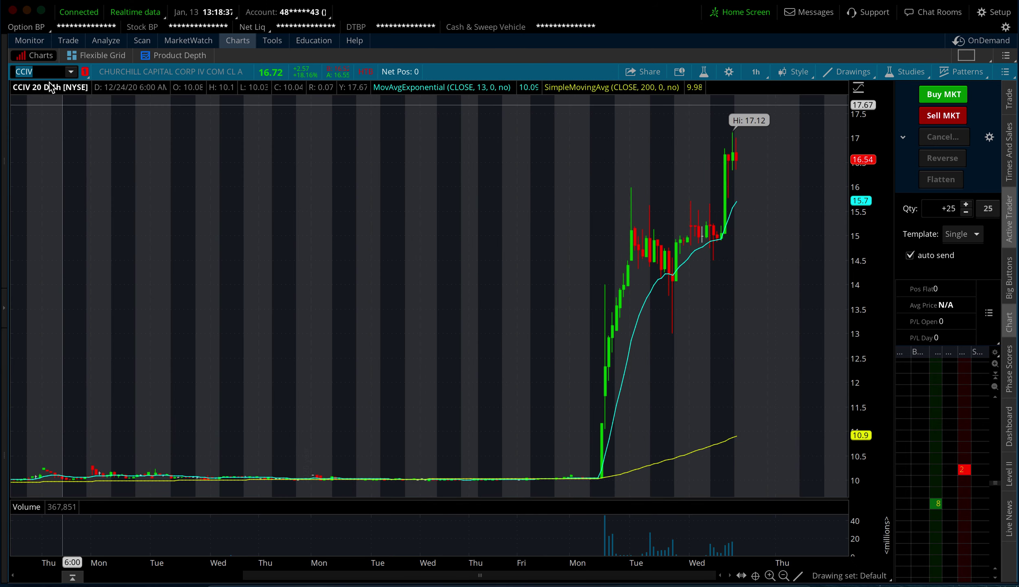
double_click(43, 73)
text(GME)
key(Return)
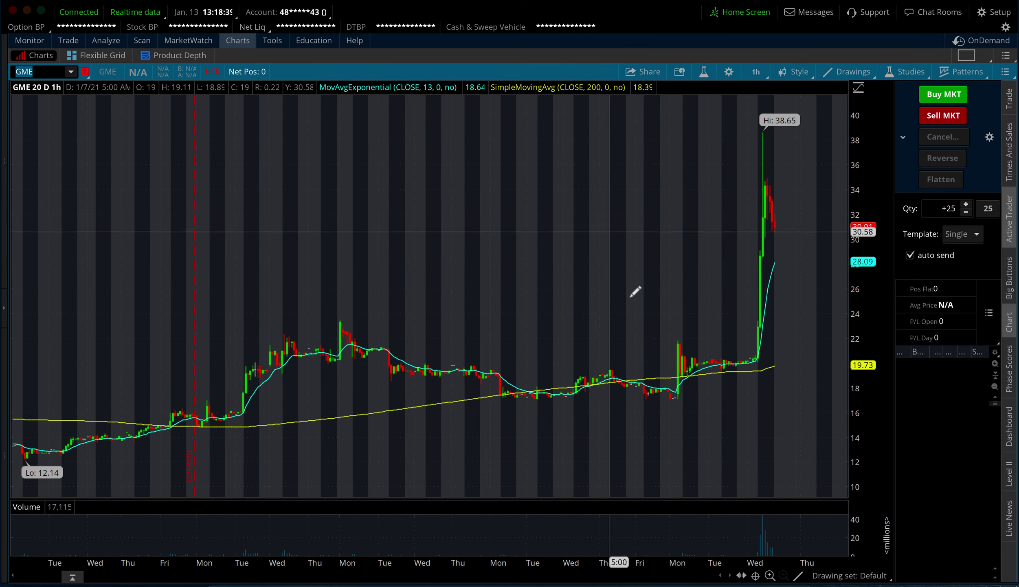
click(756, 71)
click(752, 132)
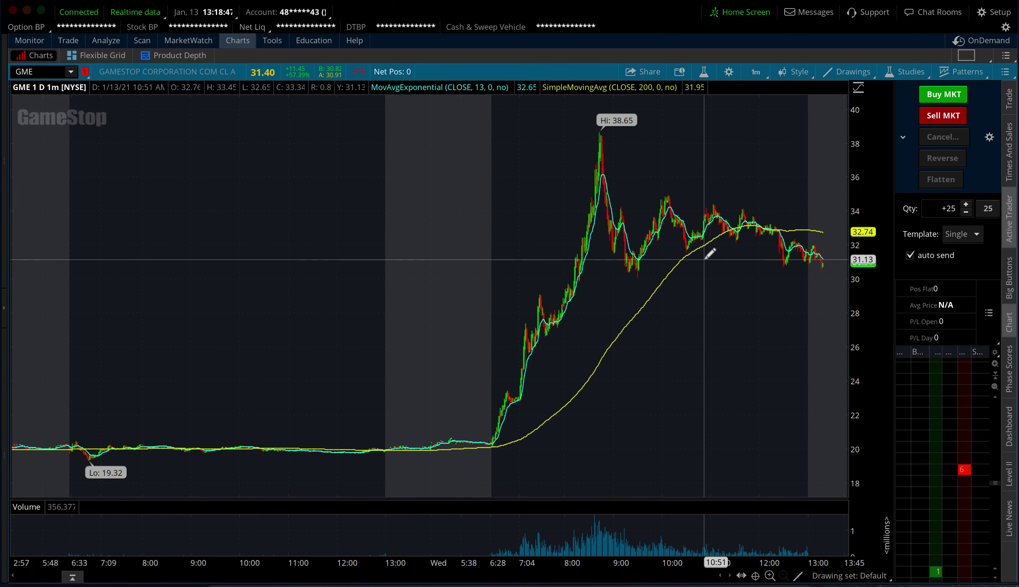
- Examine GME on longer time frames including 1 Y : 1D and return its chart to 1 D : 1m
click(757, 74)
click(745, 183)
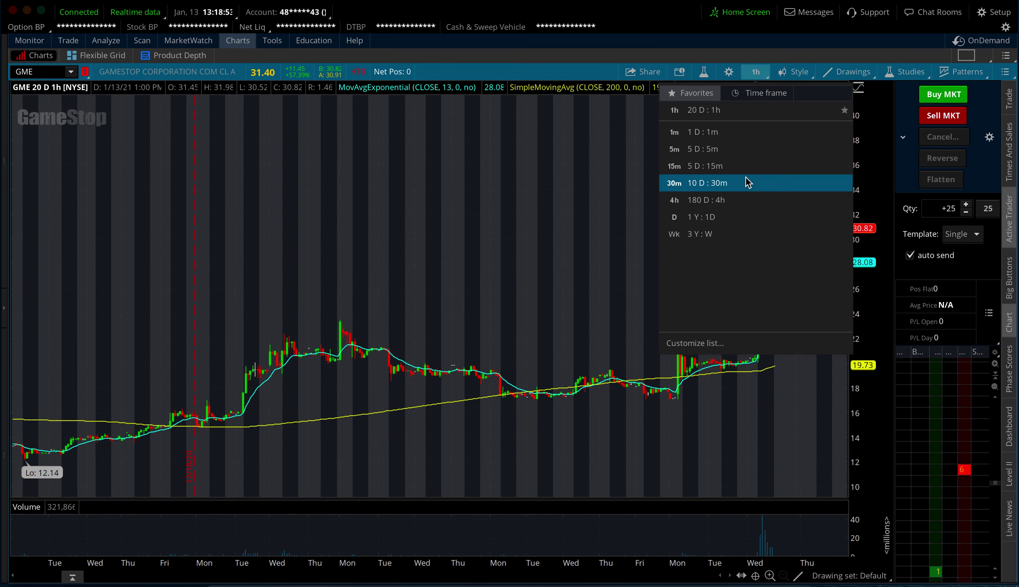
click(730, 217)
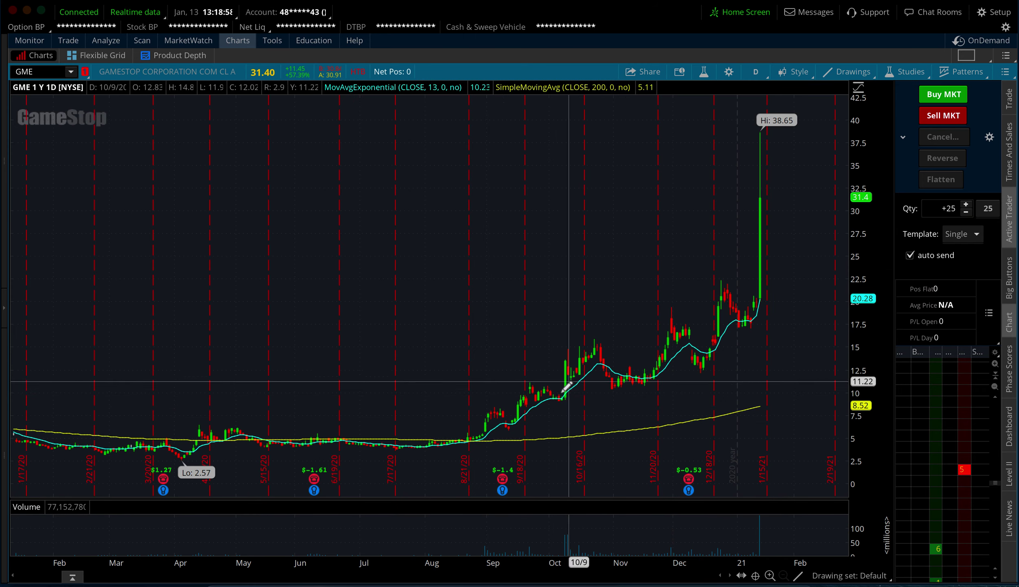
click(756, 72)
click(728, 134)
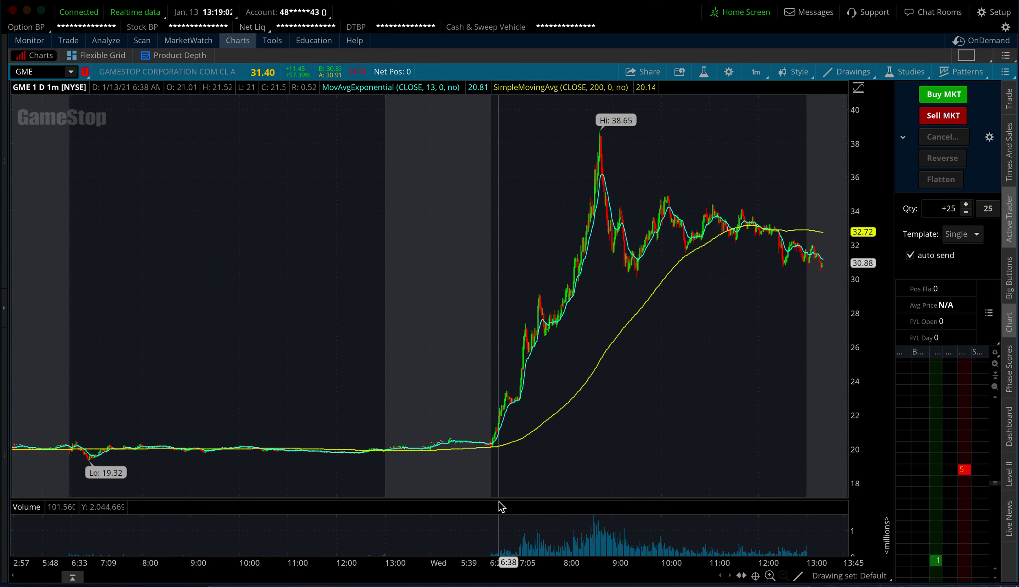
- Check the notes for the cannabis tickers and chart SNDL, ACB and TLRY one after another in the trading platform
click(289, 579)
click(783, 271)
click(47, 76)
text(SNDL)
key(Return)
text(ACB)
key(Return)
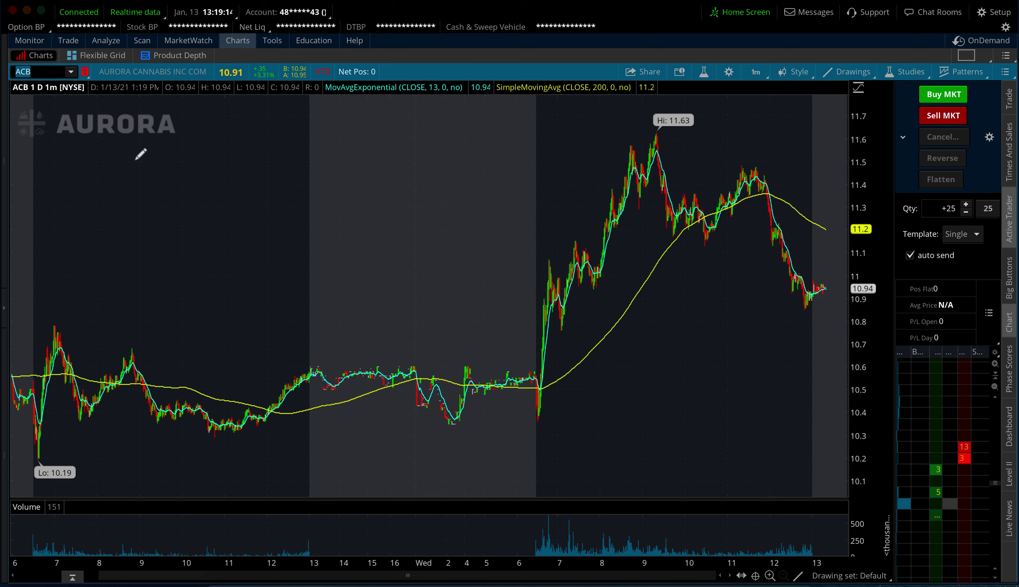
text(TLRY)
key(Return)
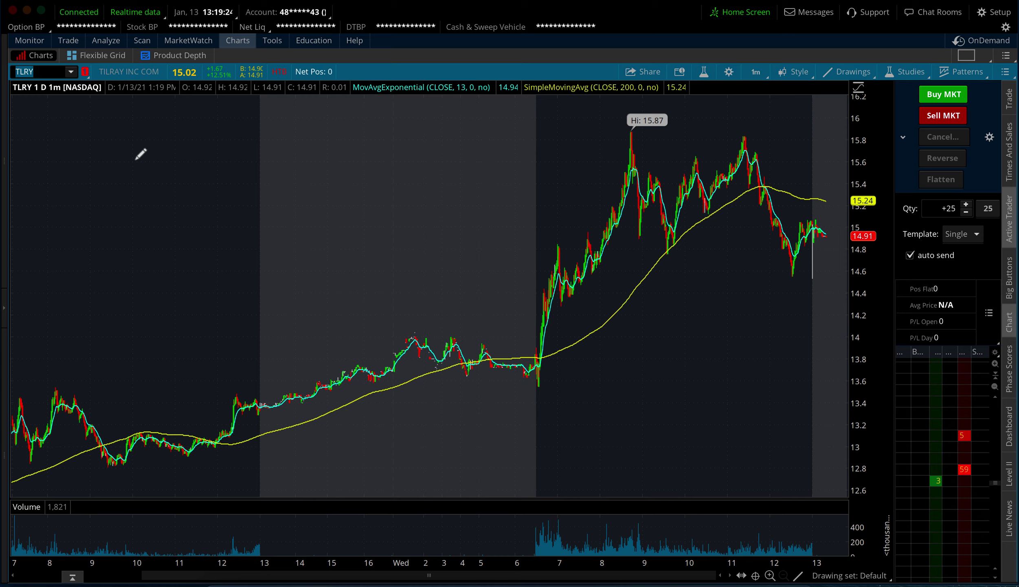
- Chart TSLA on the 5 D : 5m time frame and examine the price action from Tuesday through Wednesday
text(TSLA)
key(Return)
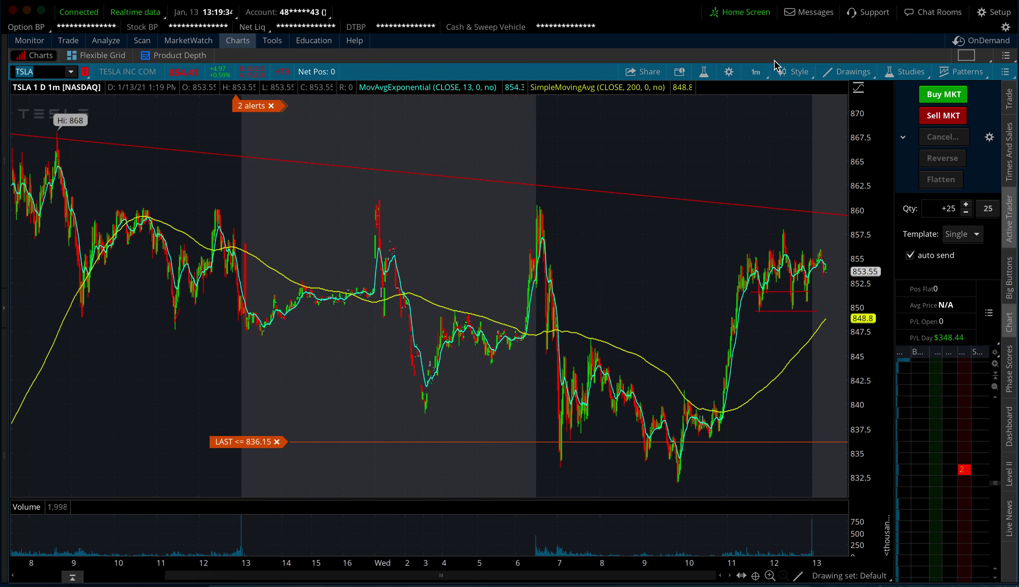
click(756, 72)
click(745, 132)
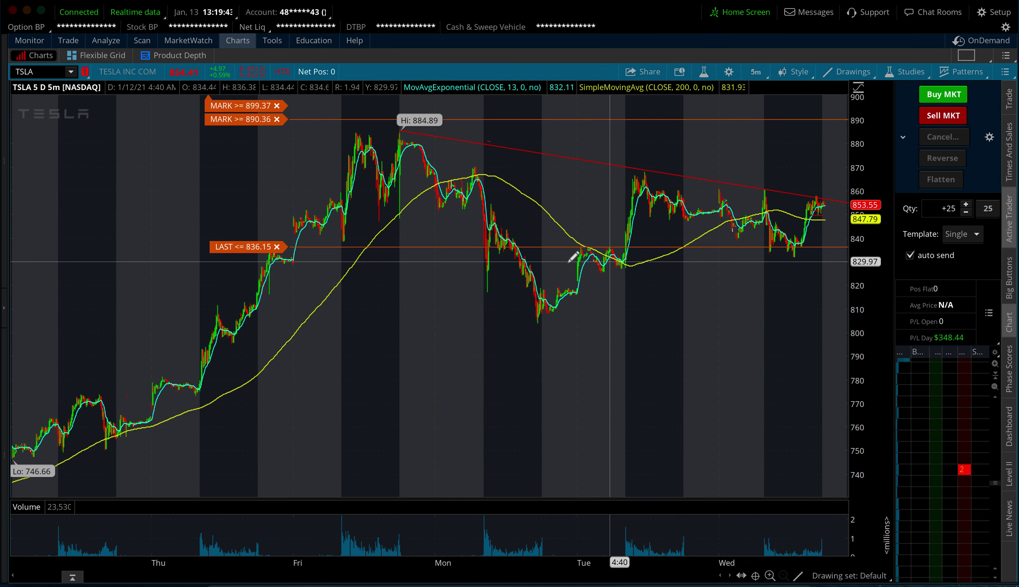
drag(566, 344, 898, 269)
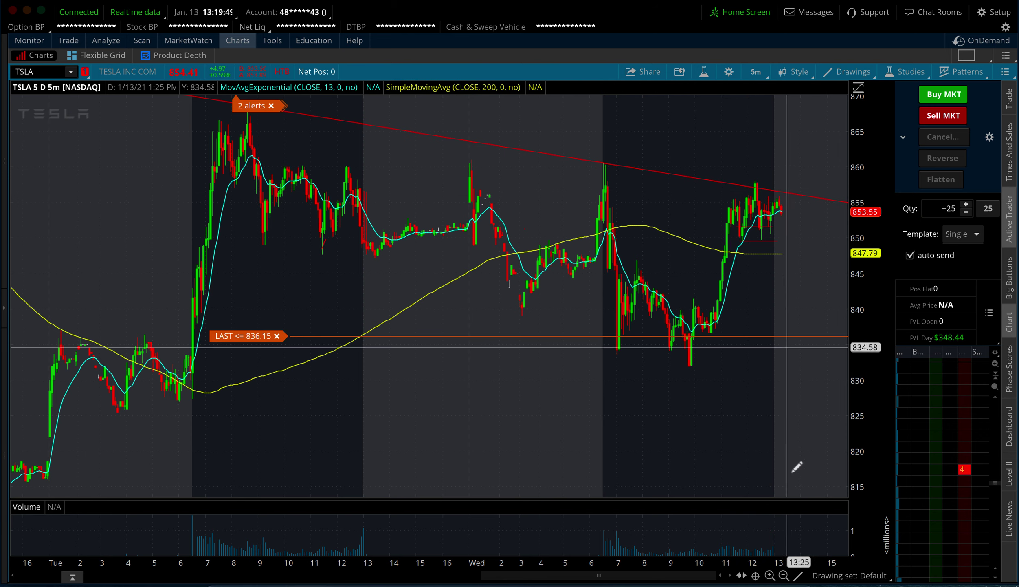
- Draw a nearly horizontal support line on the full TSLA chart, from the low before Tuesday at about 804 past Wednesday's last candles
click(785, 575)
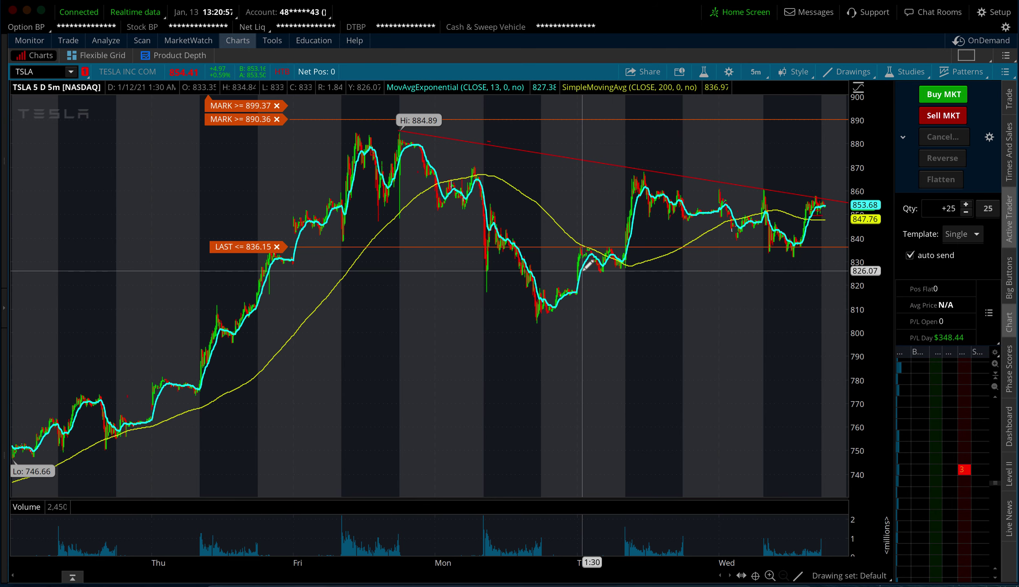
click(532, 323)
click(833, 325)
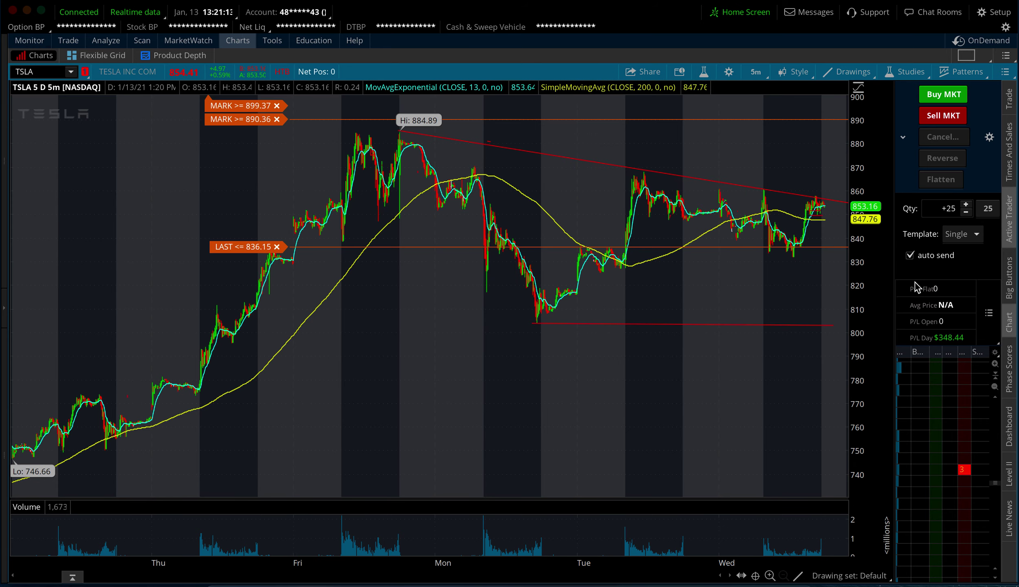
- Check the account's activity and positions, and bring up the market notes in the browser again
click(29, 40)
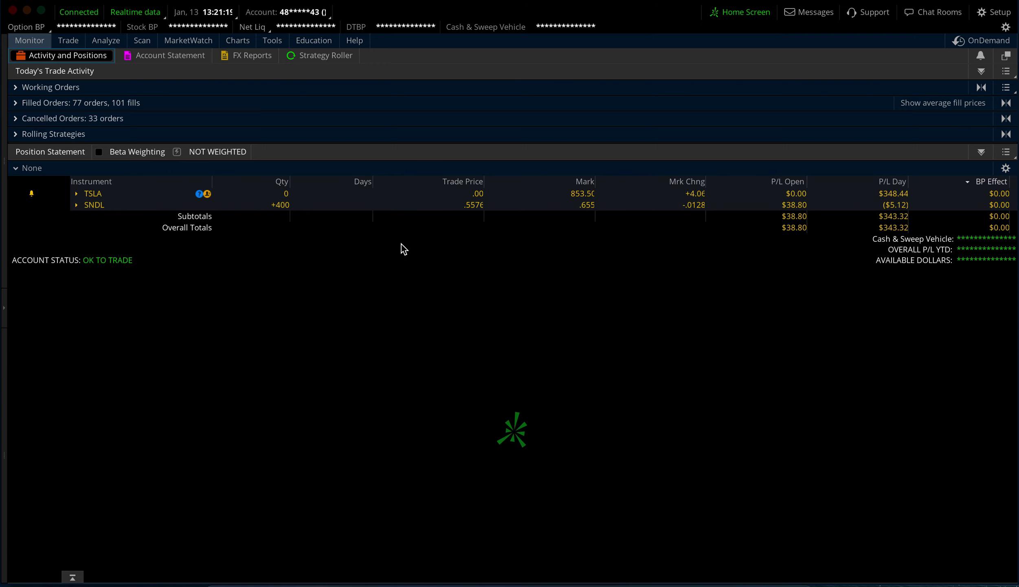
click(238, 41)
click(288, 582)
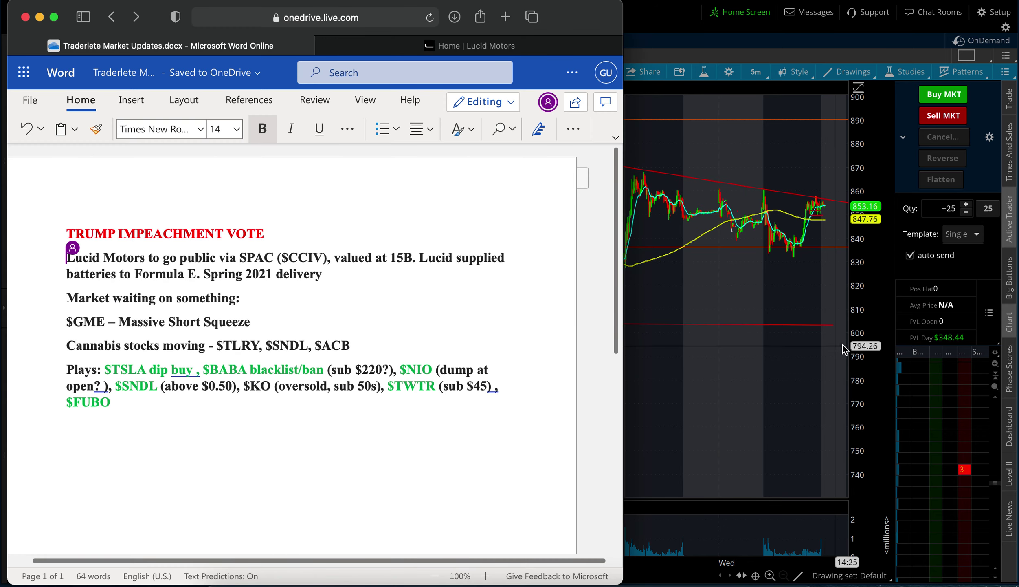
- Switch to the trading platform and chart BABA over its full five-day range
click(856, 347)
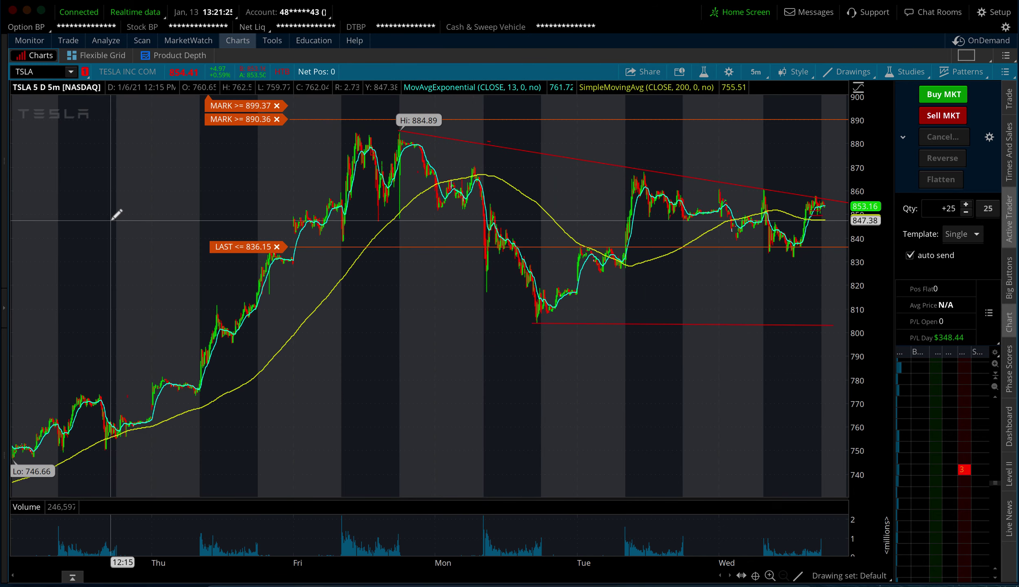
click(37, 73)
text(BABA)
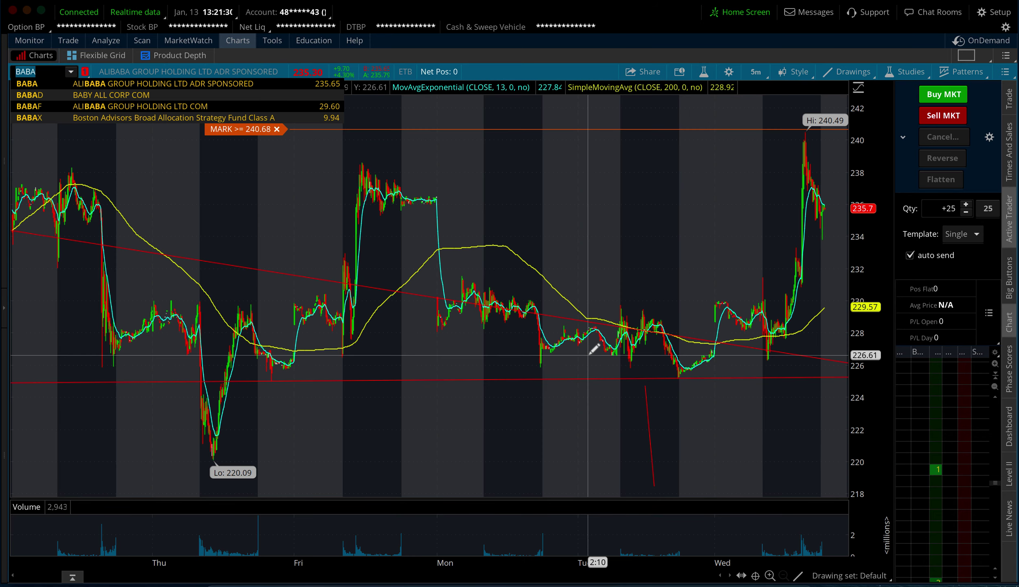
key(Return)
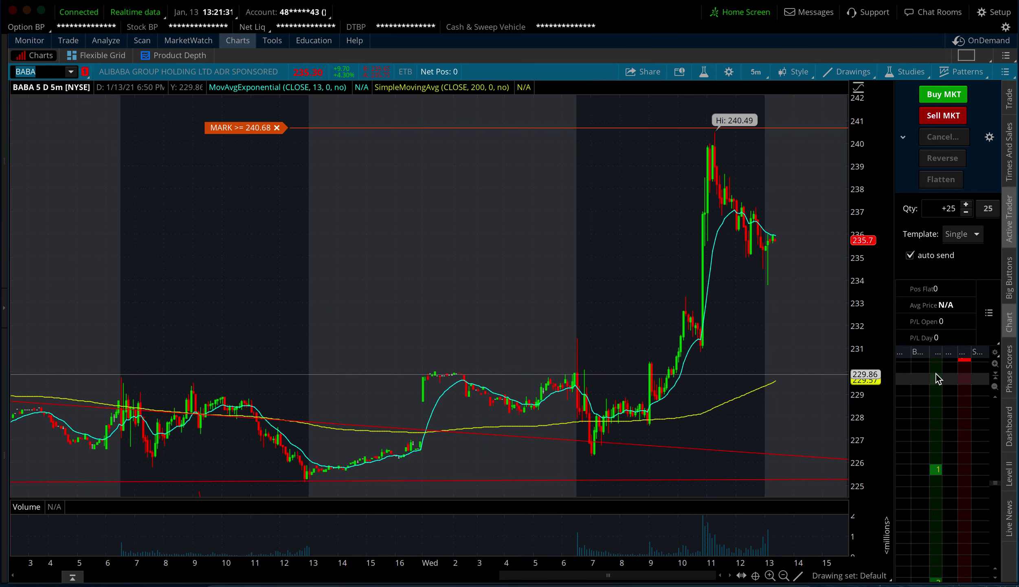
click(783, 575)
click(784, 575)
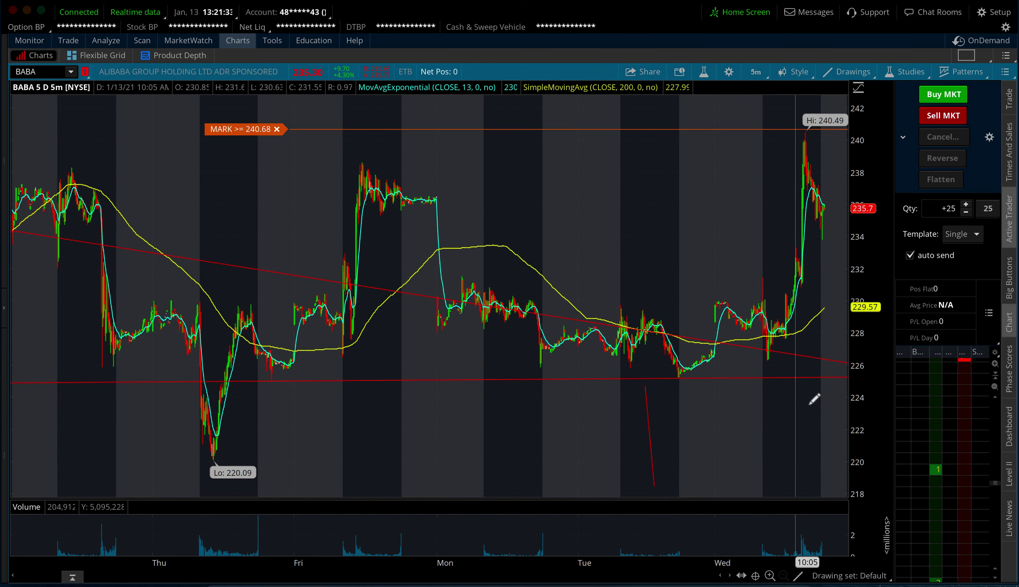
- Bring up the charts for TWTR and KO one after the other
click(48, 73)
text(TWTR)
key(Return)
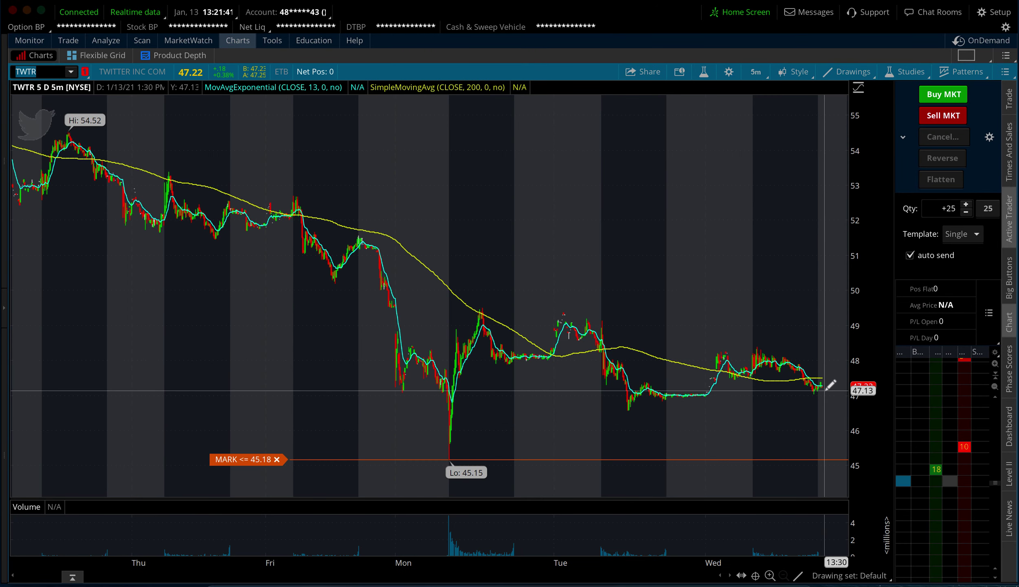
text(KO)
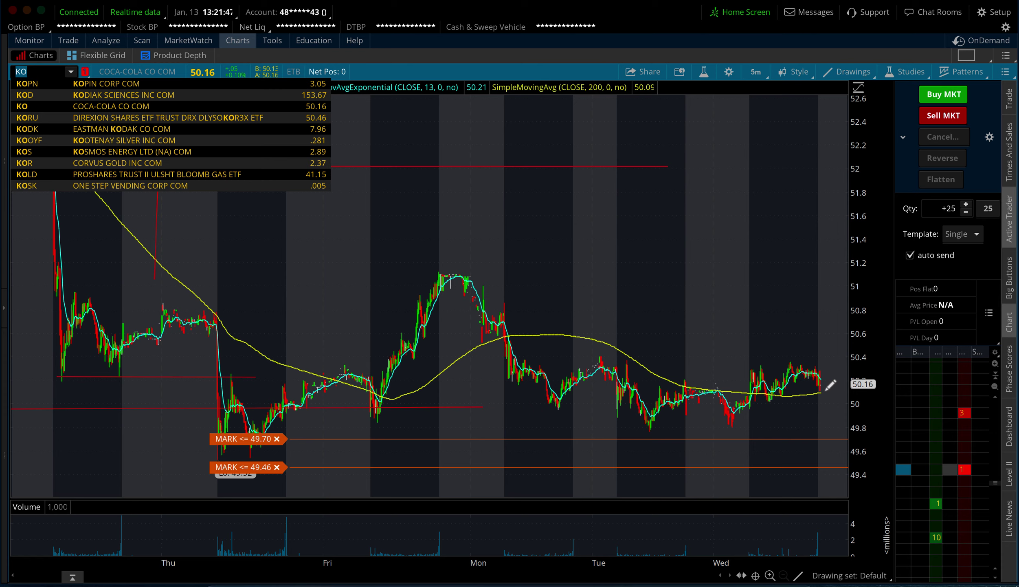
- Switch to the browser, open the Lucid Motors home page again and preview the market notes document
click(288, 580)
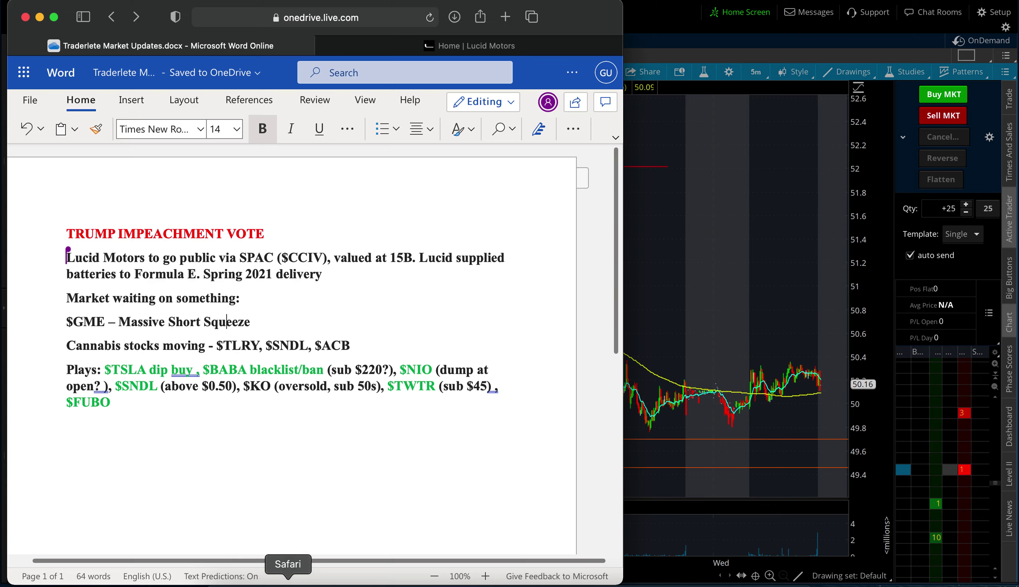
click(413, 51)
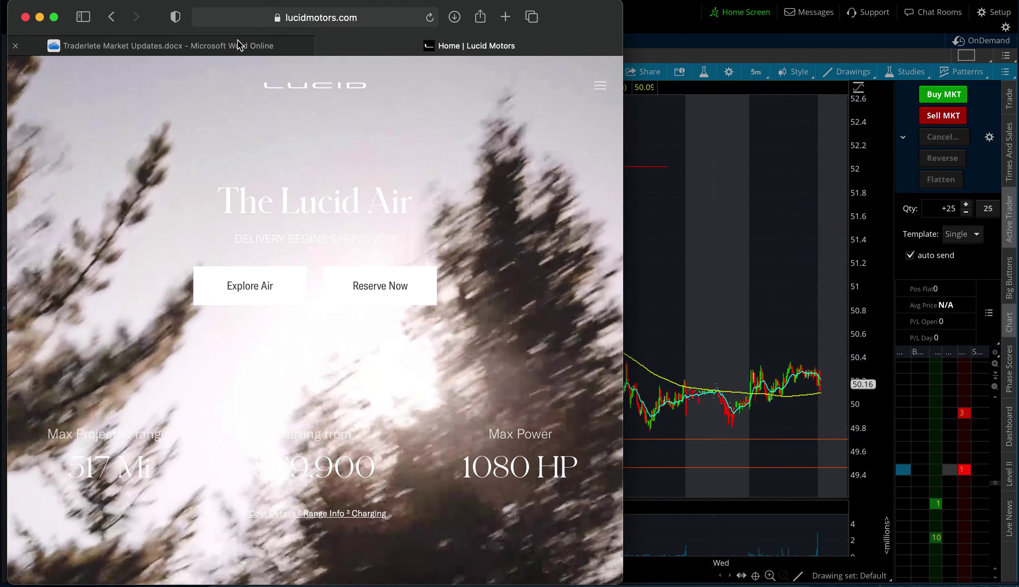
mouse_move(238, 40)
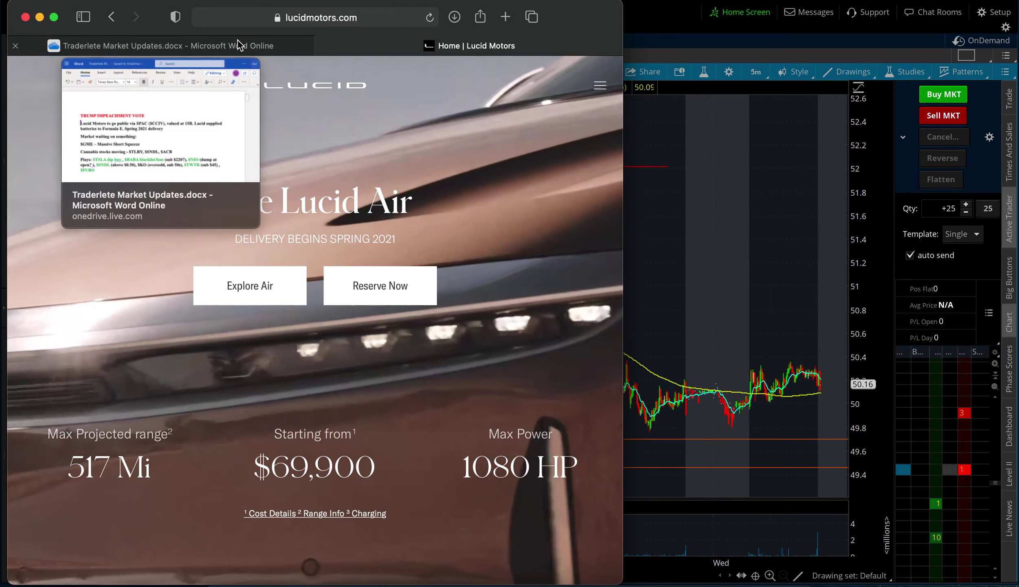